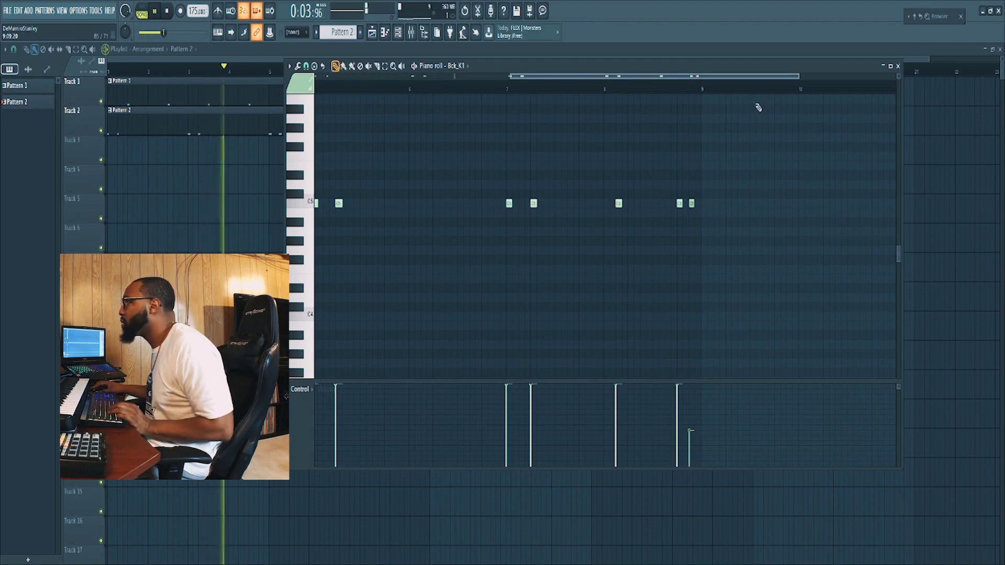
Play the song from the start and close the Bck_K1 piano roll to return to the arrangement
scroll(762, 94, "down", 3)
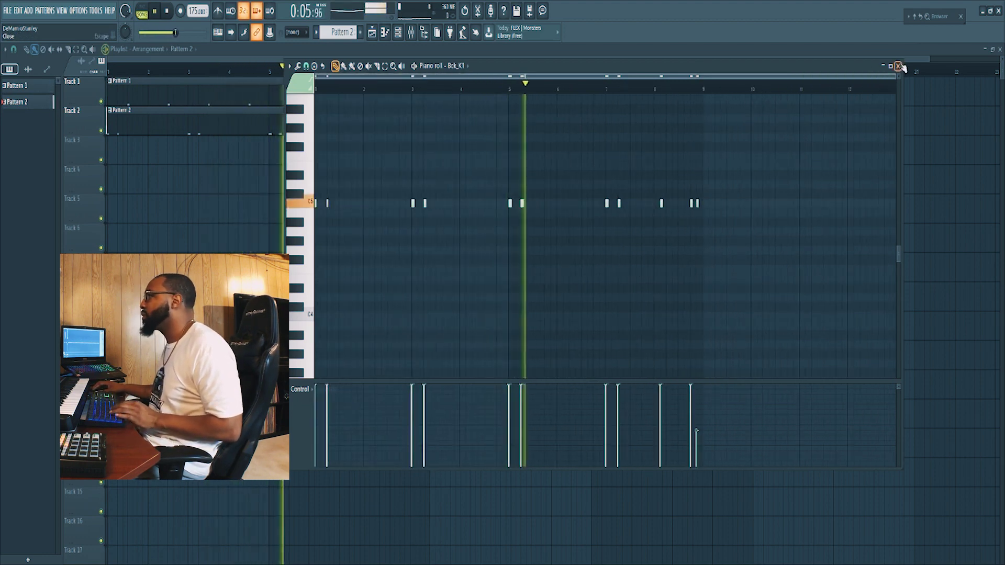
left_click(901, 66)
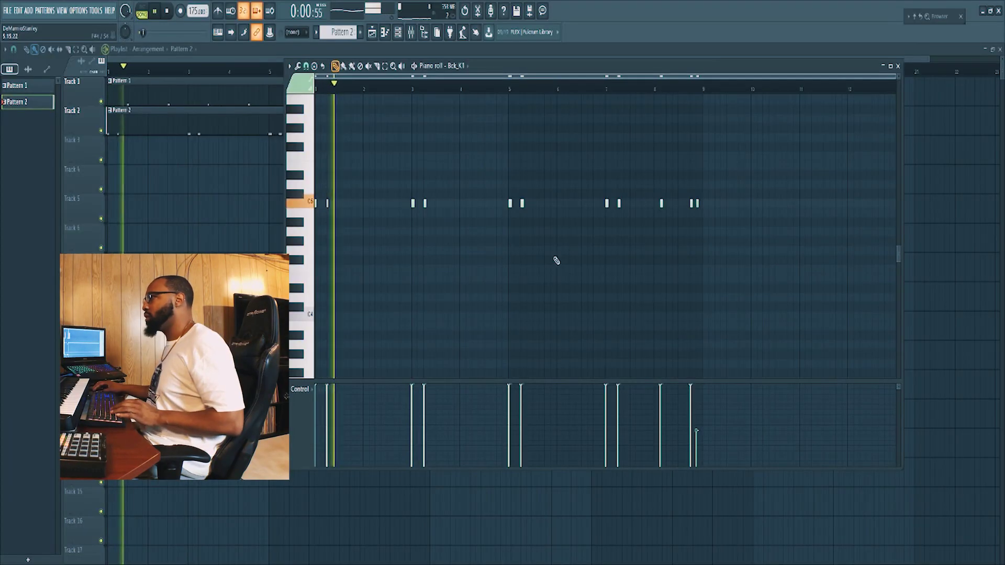
left_click(898, 66)
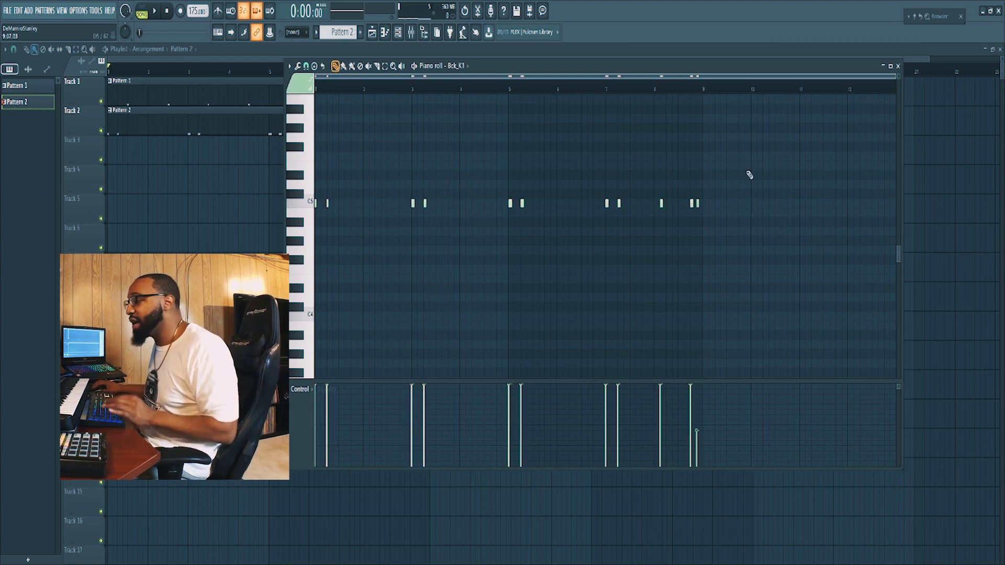
key("space")
left_click(897, 65)
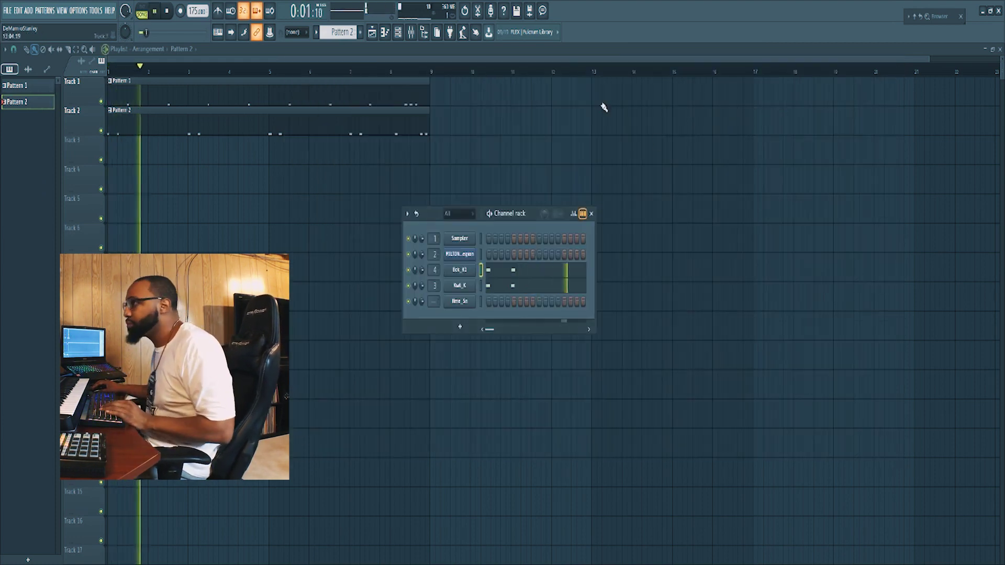
left_click_drag(424, 203, 436, 205)
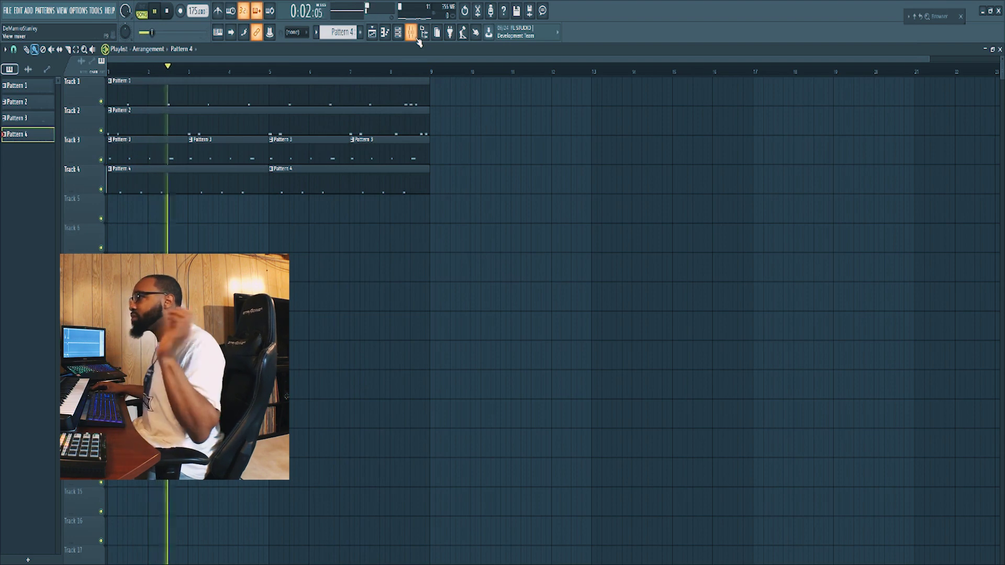
mouse_move(931, 22)
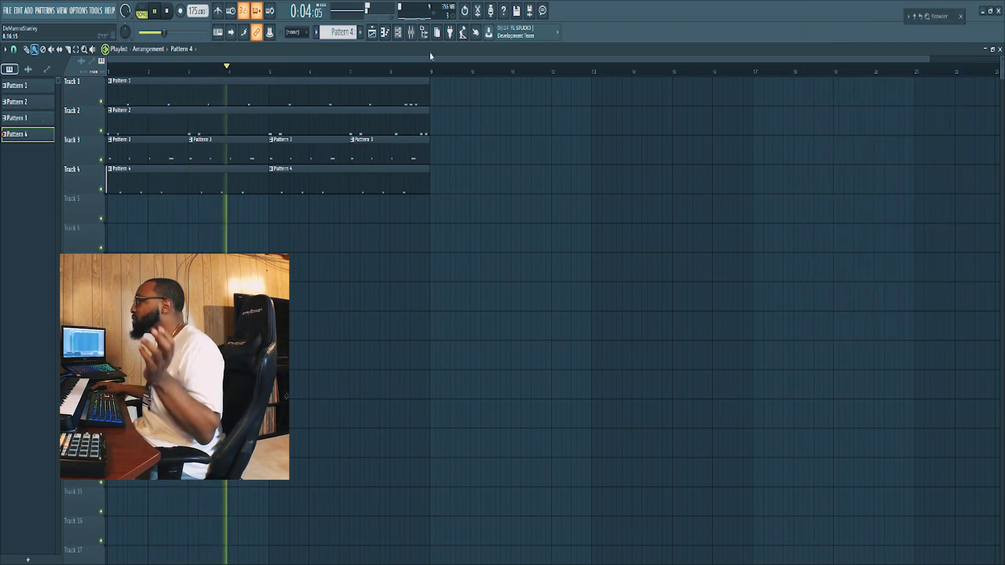
scroll(851, 289, "up", 6)
left_click(861, 248)
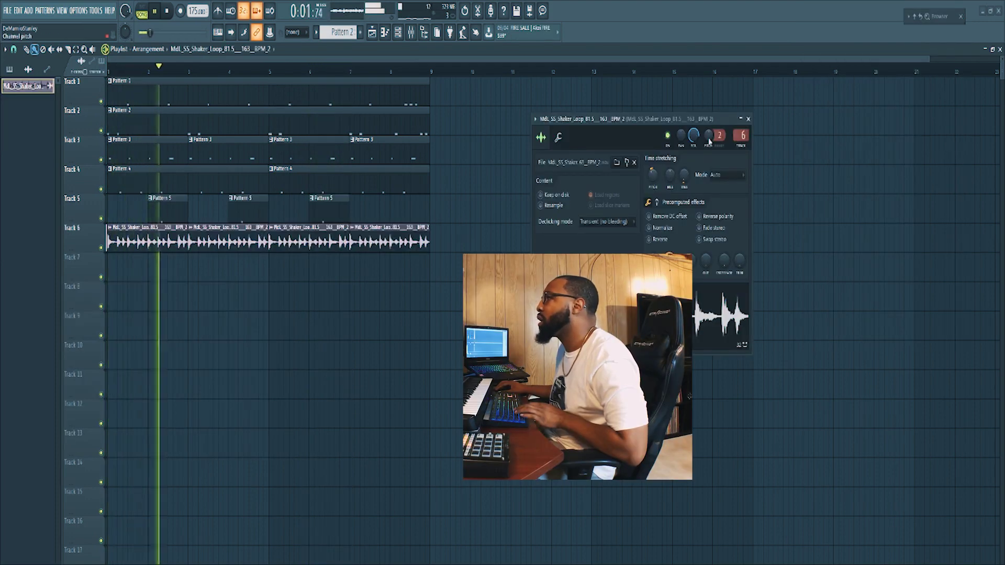
Close the shaker loop's settings, select its clips on Track 6 across bars 1 to 8 and change the playlist snap setting
left_click(749, 120)
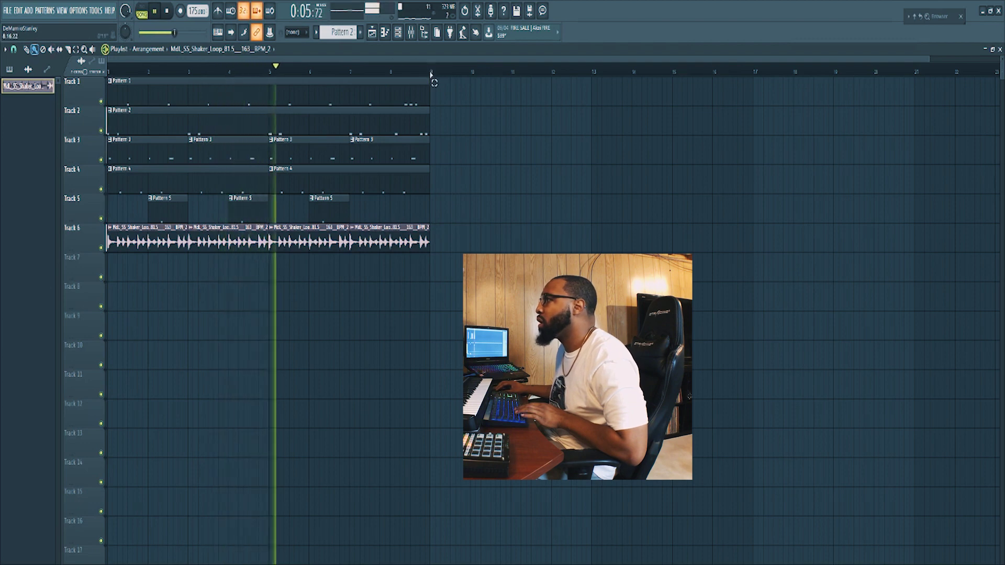
key("ctrl+a")
left_click_drag(479, 234, 13, 240)
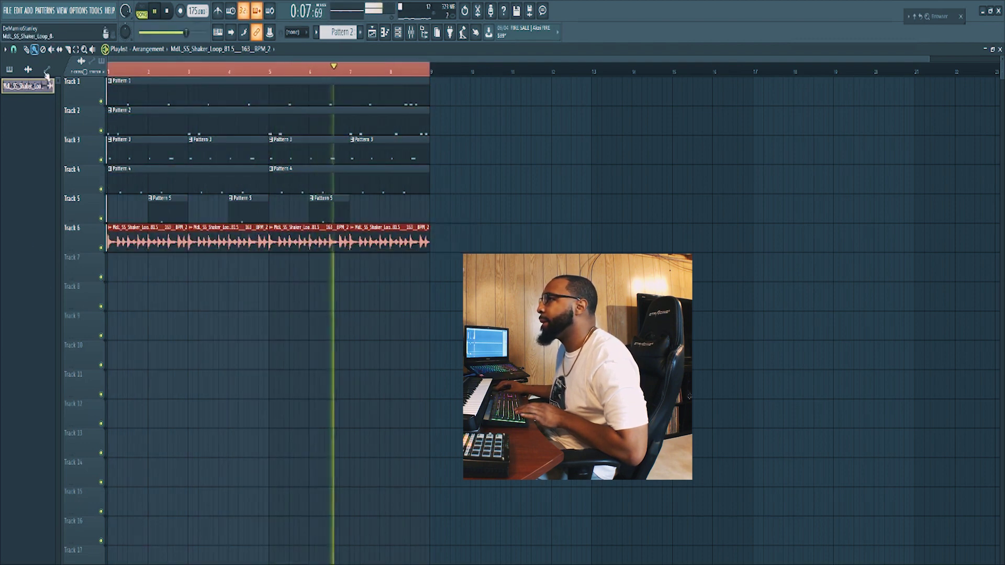
left_click(14, 51)
left_click(23, 70)
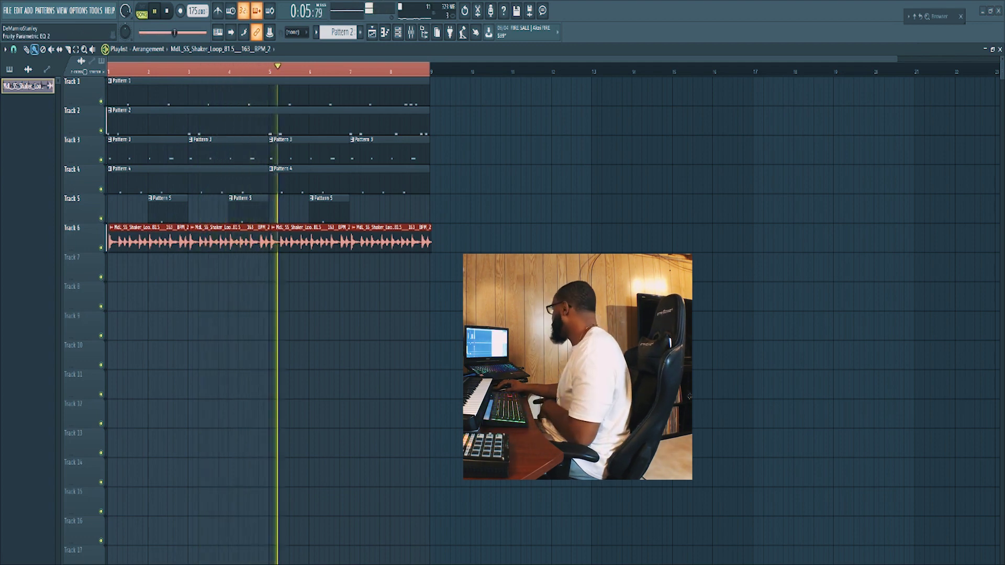
Set band 1 of the shaker loop's Fruity Parametric EQ 2 to a high-pass filter
left_click_drag(251, 221, 253, 170)
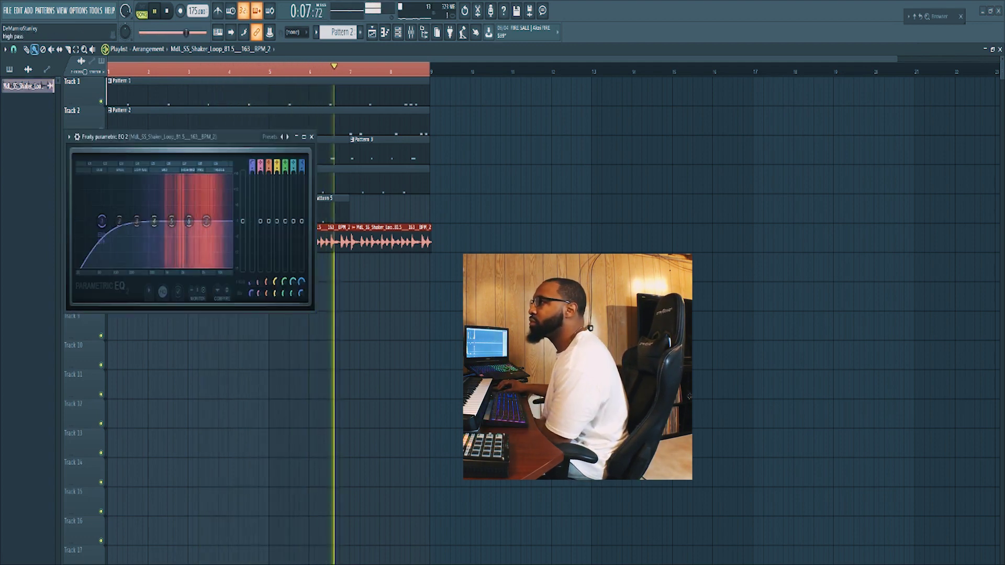
right_click(252, 286)
left_click(261, 301)
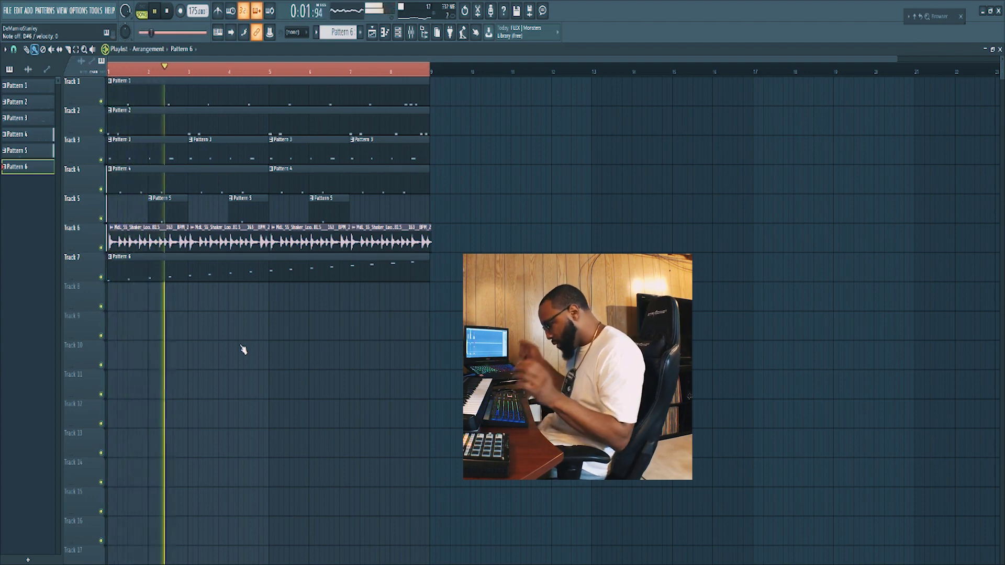
Open Pattern 6 on Track 7 in the piano roll and select its whole run of Milton Wright sample slices
double_click(265, 273)
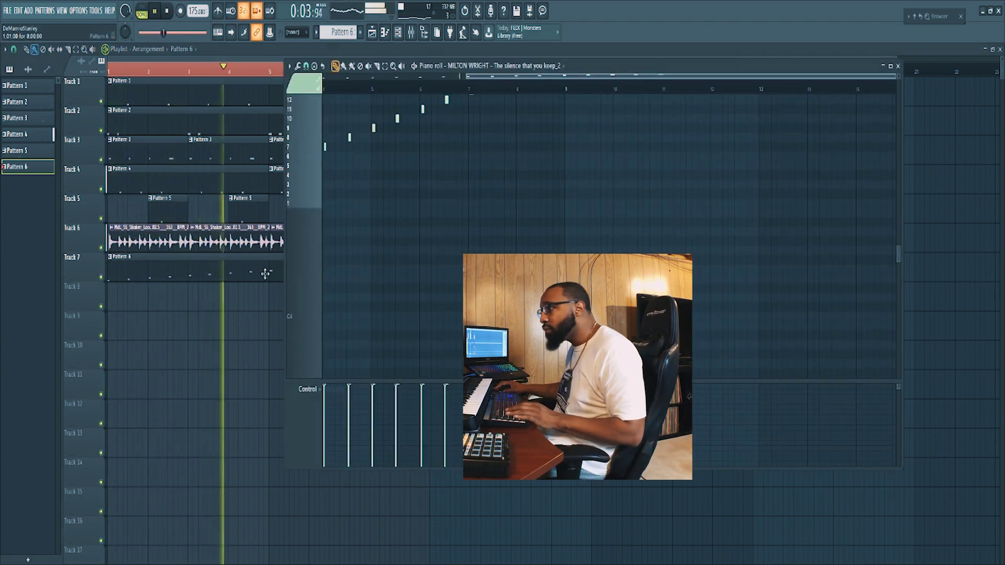
left_click_drag(575, 76, 432, 77)
scroll(552, 234, "up", 3)
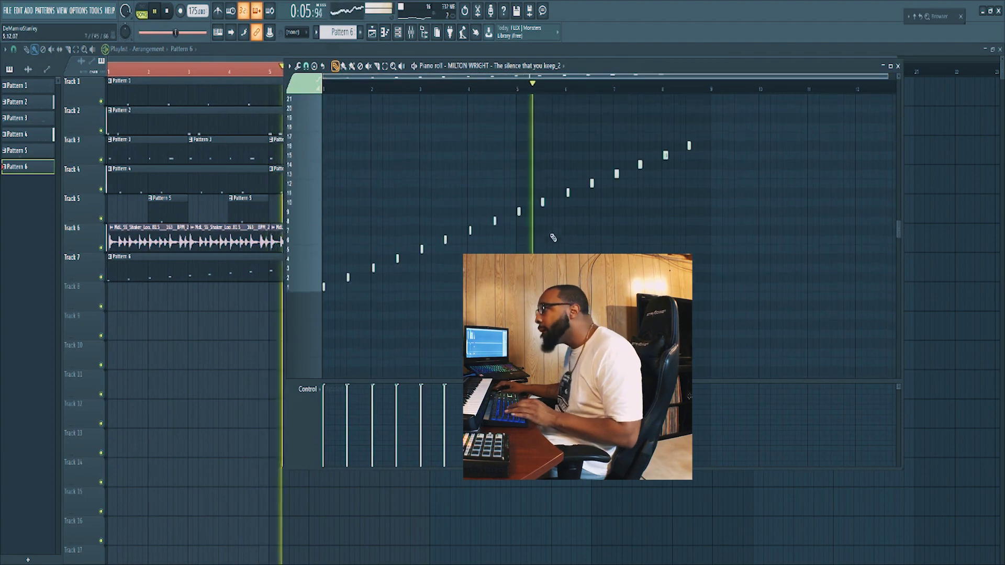
left_click_drag(775, 330, 175, 44)
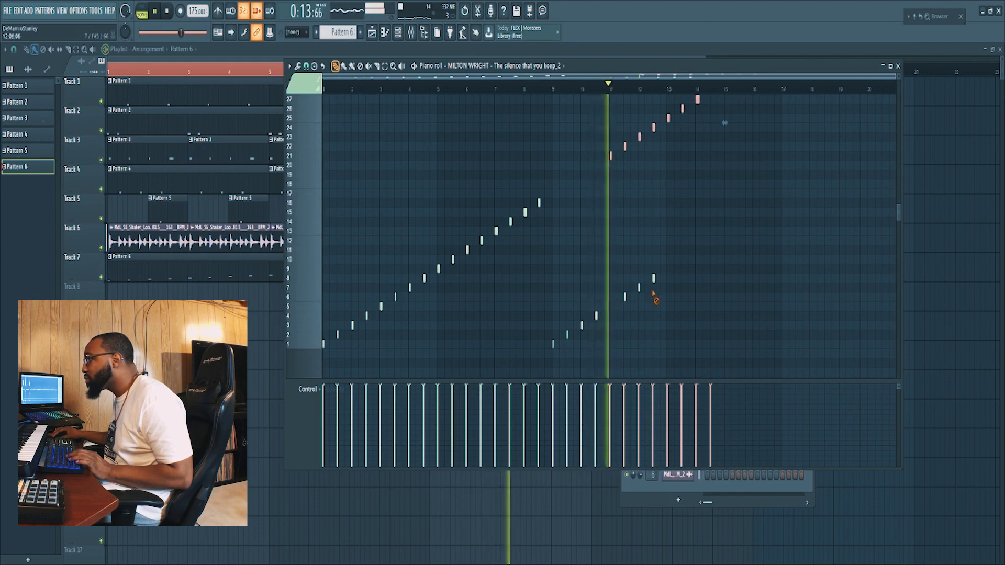
Add one note each for slices 29, 30, 31 and 32 at half-bar intervals, continuing the run from bar 15
scroll(852, 197, "up", 3)
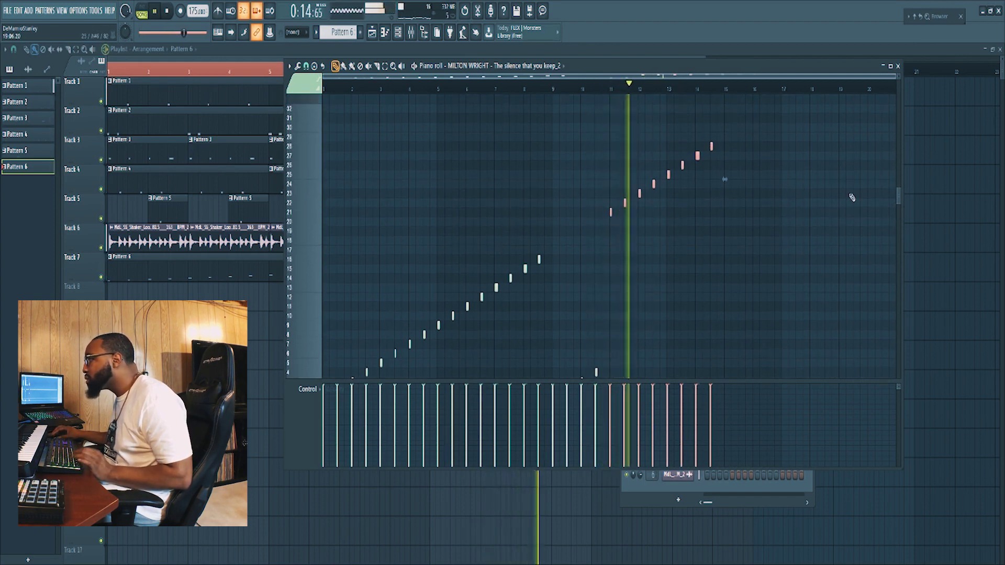
scroll(817, 183, "up", 2)
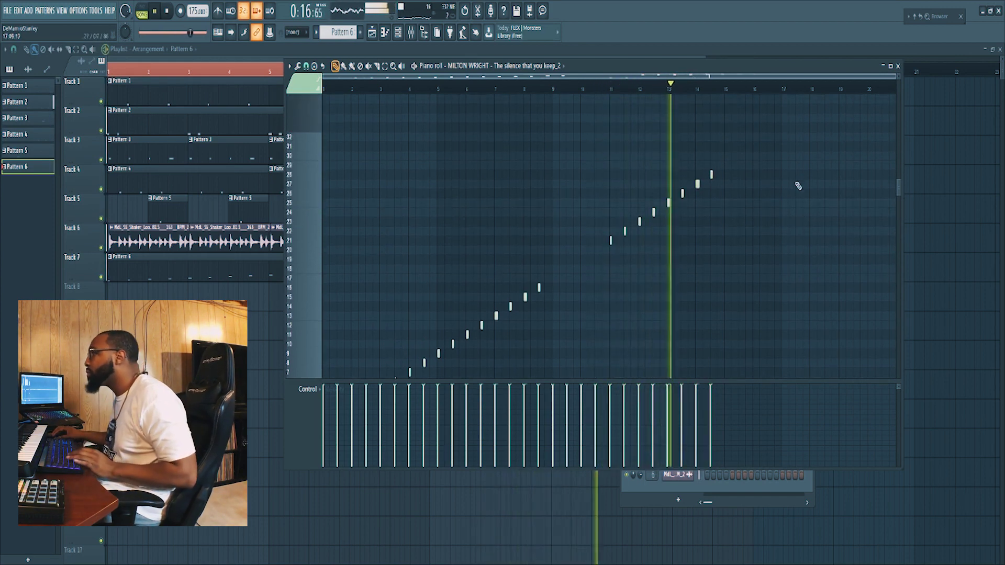
scroll(743, 189, "up", 2)
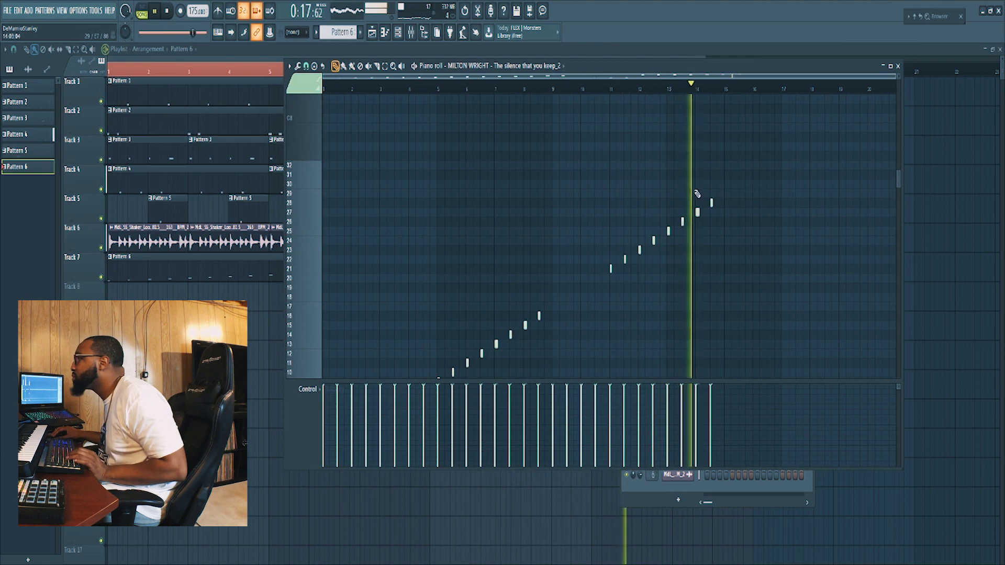
left_click(725, 193)
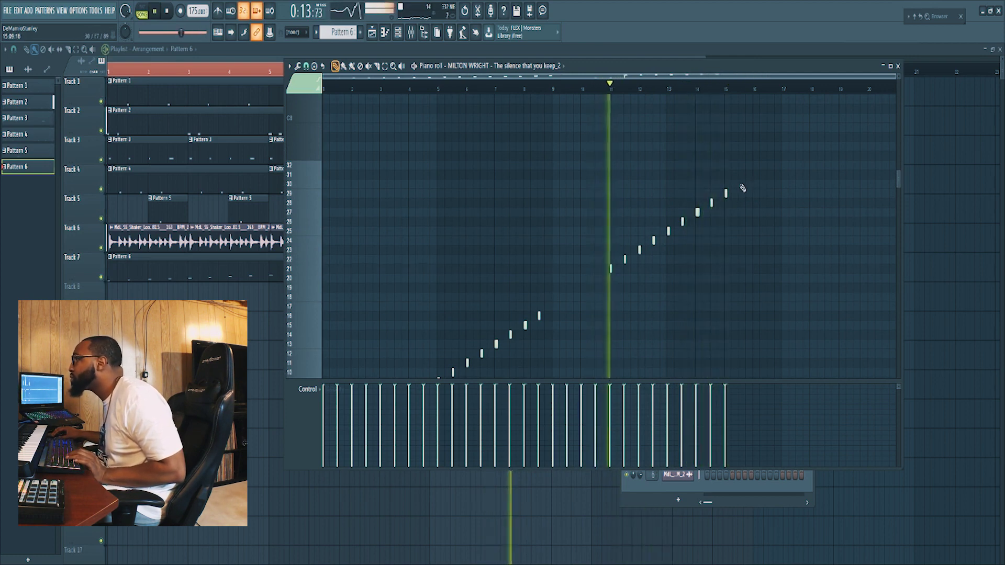
left_click(740, 184)
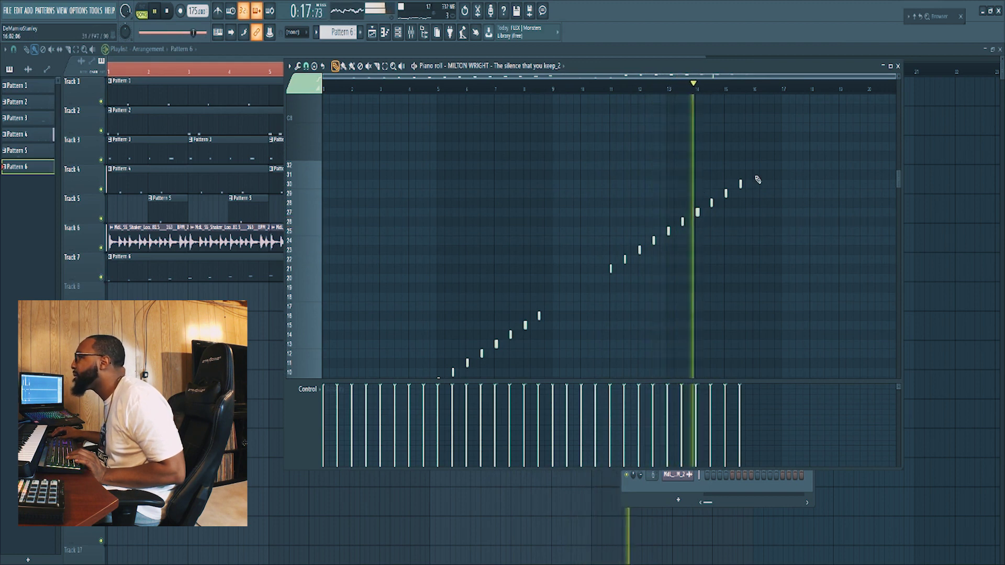
left_click(755, 174)
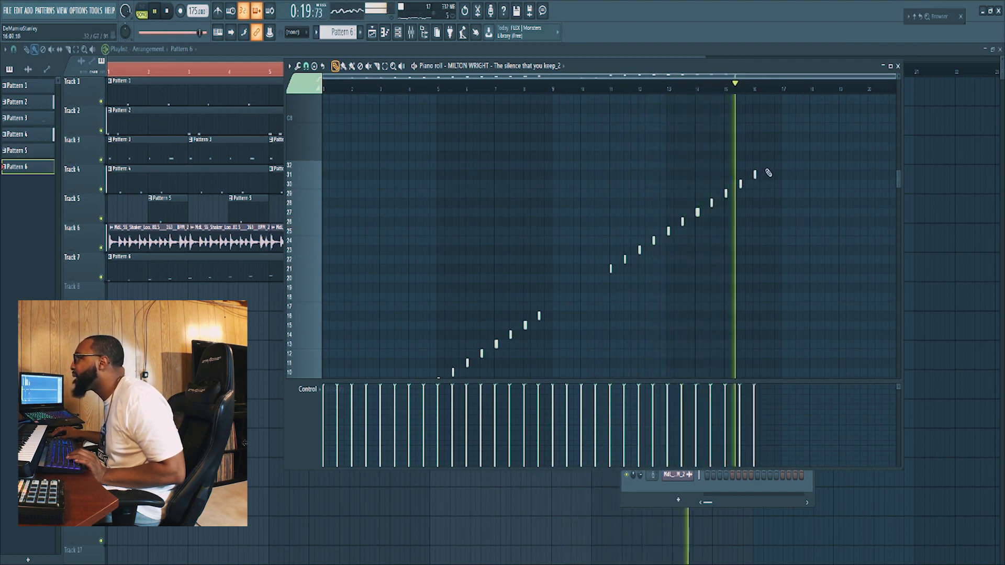
left_click(769, 167)
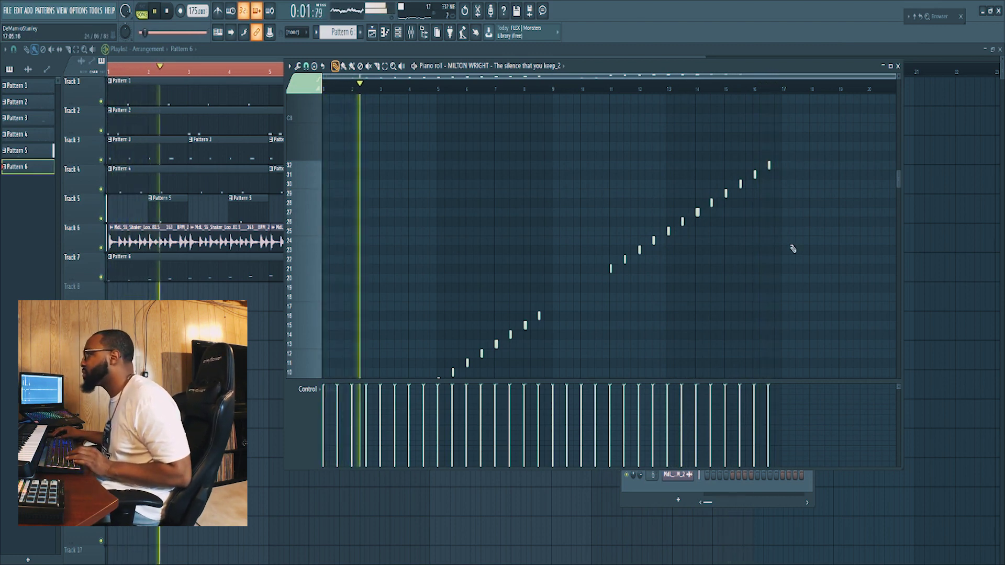
left_click_drag(820, 290, 551, 92)
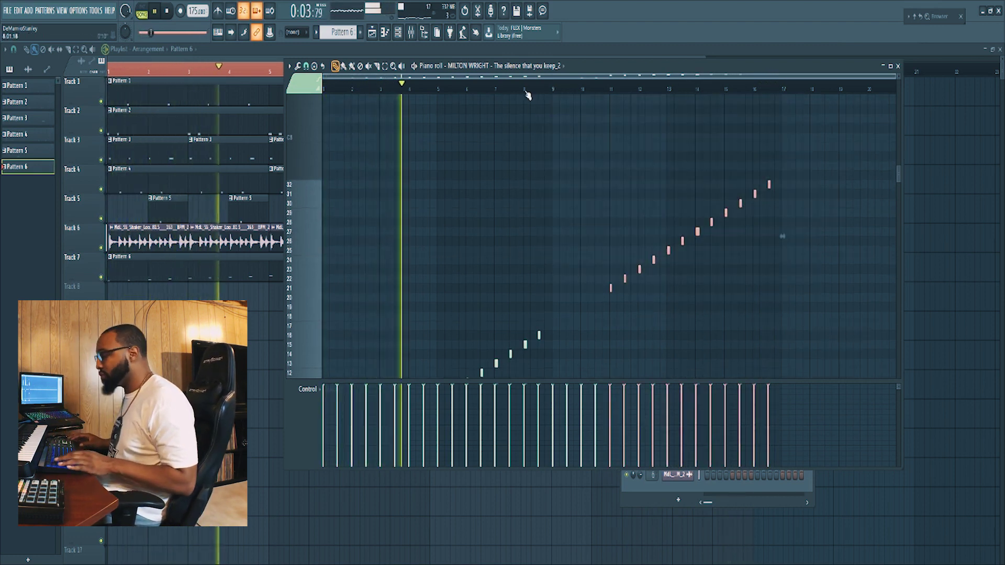
left_click(773, 253, "ctrl")
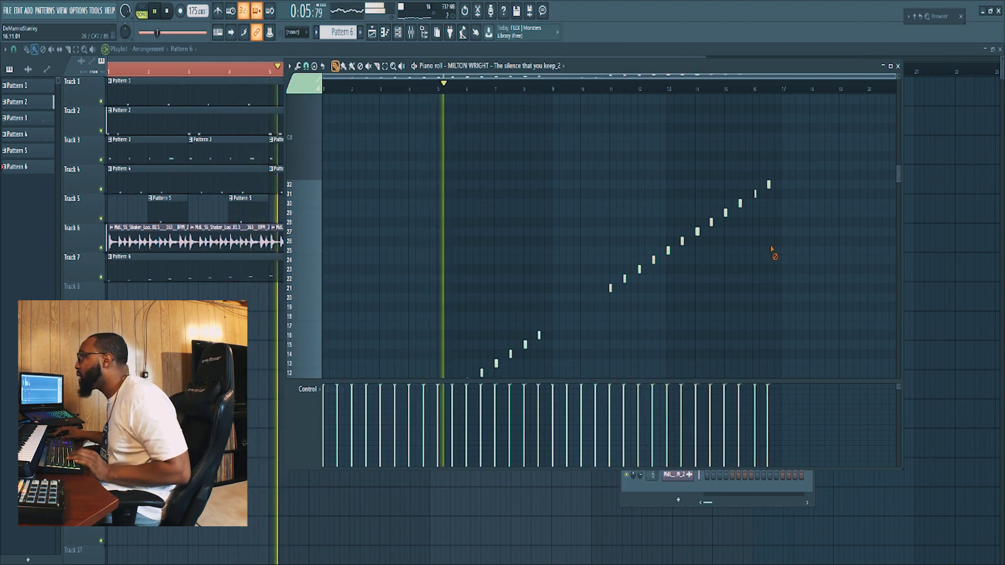
left_click_drag(814, 312, 582, 152)
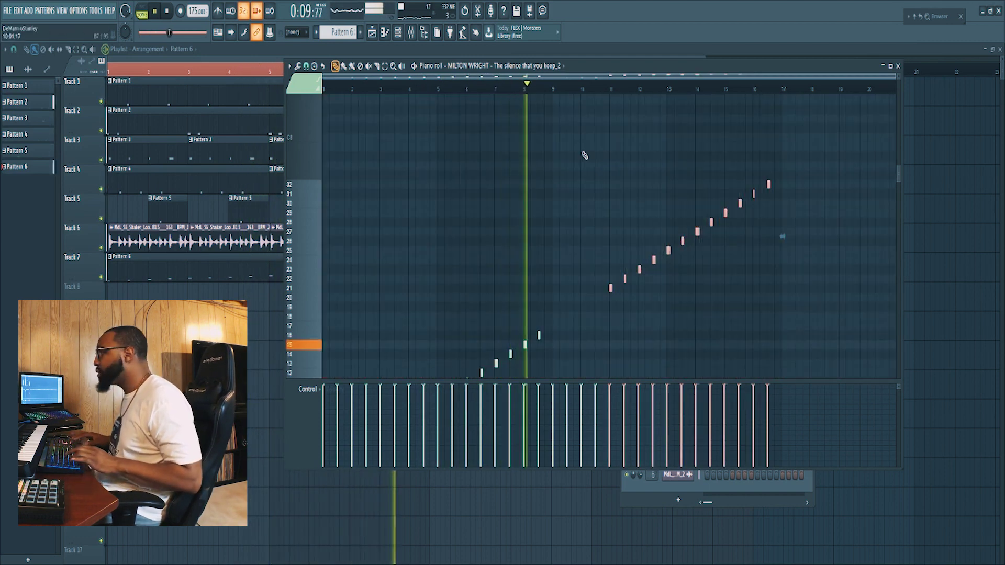
left_click(754, 254, "ctrl")
Review the rising slice notes in the piano roll from bar 1 to bar 16 while the song plays
scroll(760, 254, "down", 6)
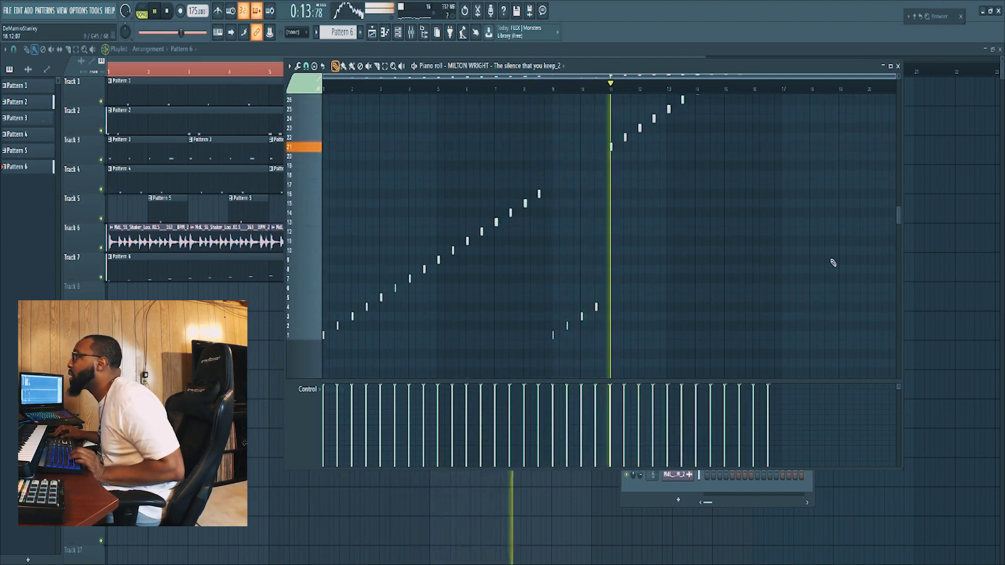
scroll(832, 264, "up", 7)
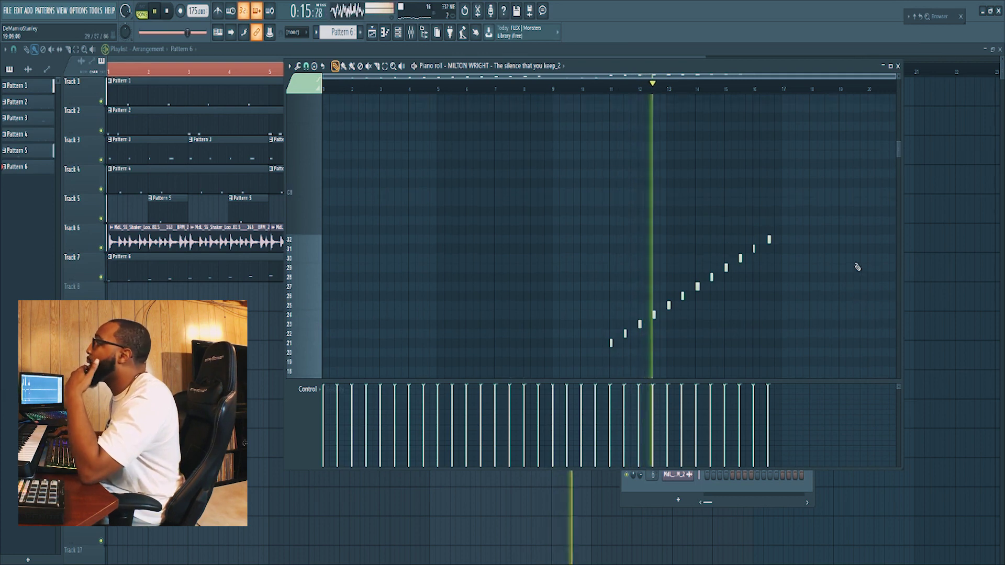
scroll(853, 283, "down", 2)
scroll(853, 285, "down", 5)
scroll(851, 283, "up", 5)
scroll(848, 278, "down", 7)
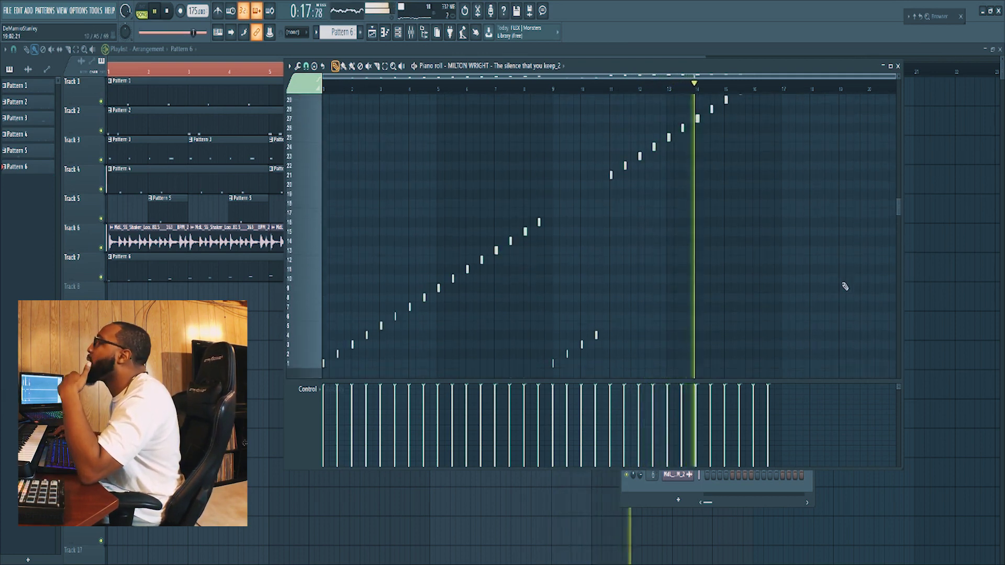
scroll(845, 276, "up", 7)
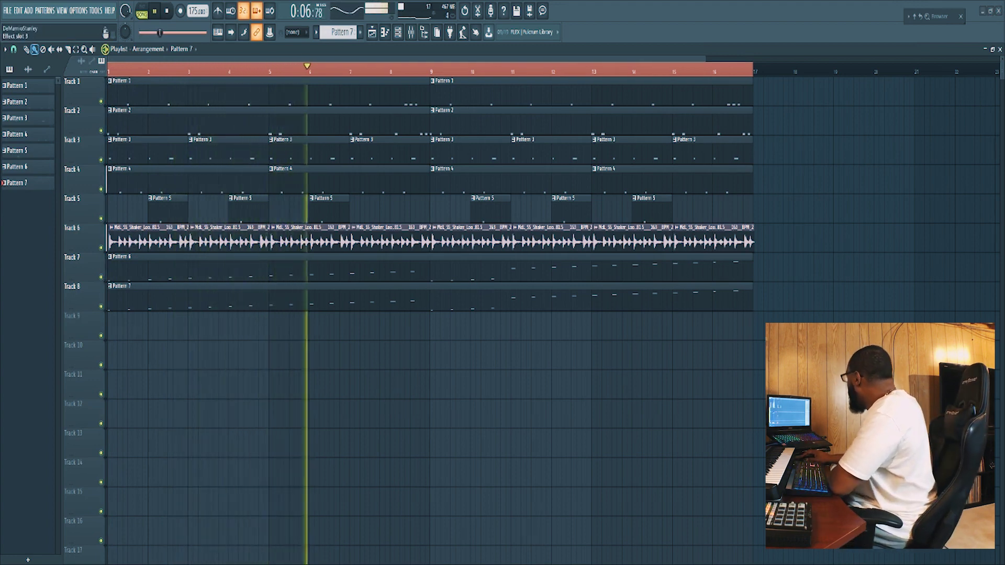
left_click(162, 83)
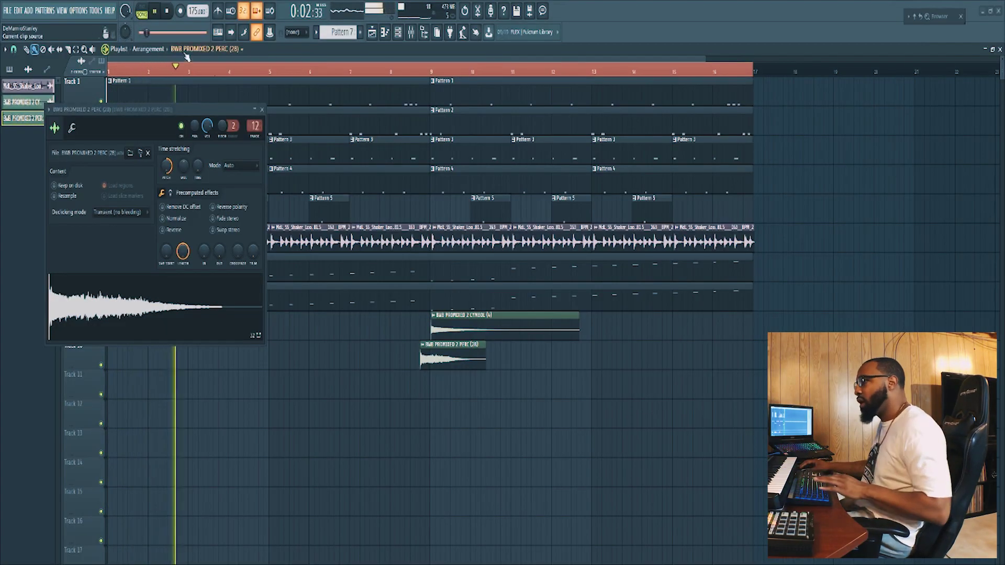
Close the percussion sample's settings, change the playlist snap and nudge the BWB PROMIXED 2 PERC (28) clip on Track 10 slightly later
left_click(262, 110)
left_click(434, 352)
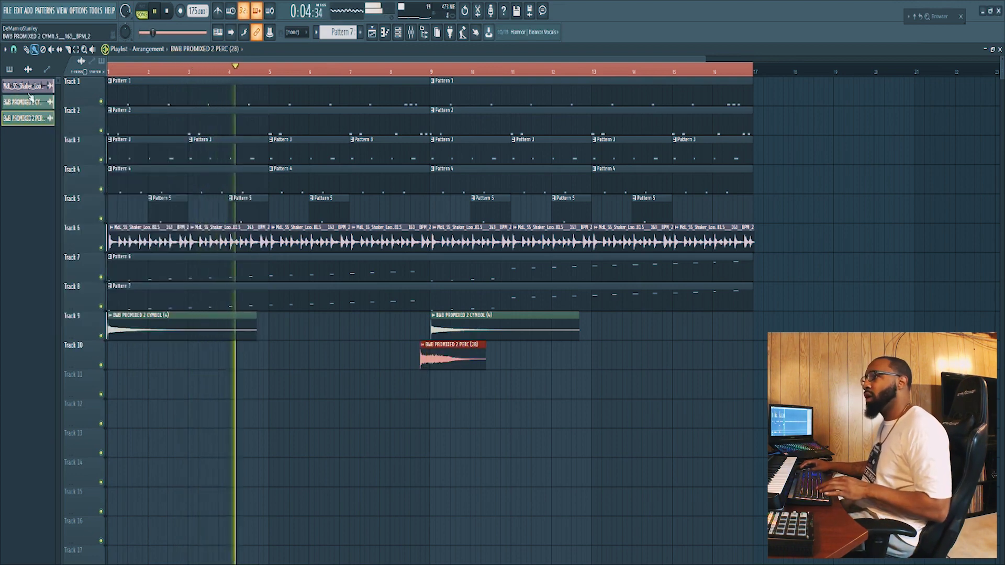
left_click(14, 49)
left_click(23, 99)
key("shift+Right")
key("shift+Right")
key("shift+Right")
key("shift+Right")
key("shift+Right")
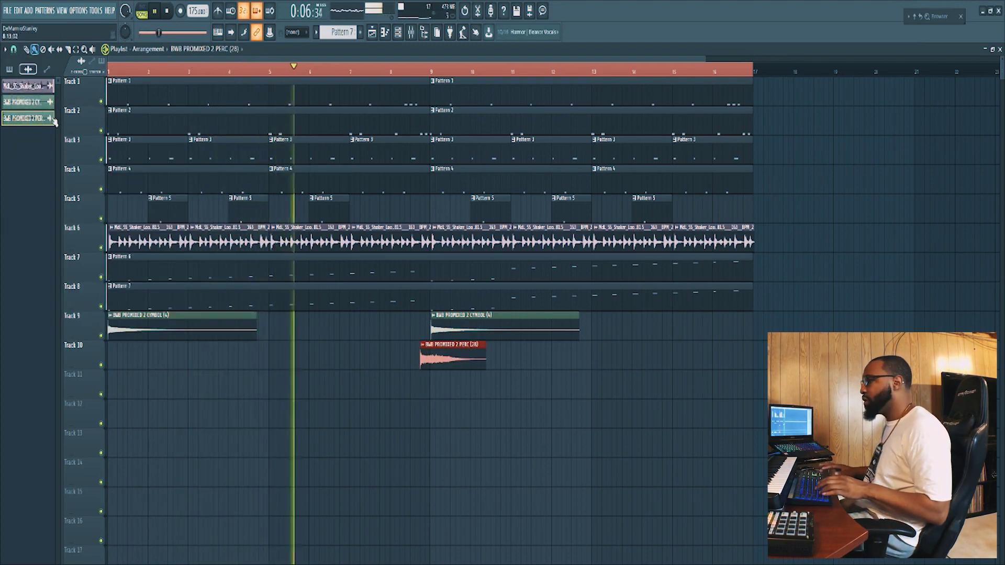
key("shift+Right")
key("shift+Right")
key("shift+Right")
key("shift+Right")
key("shift+Right")
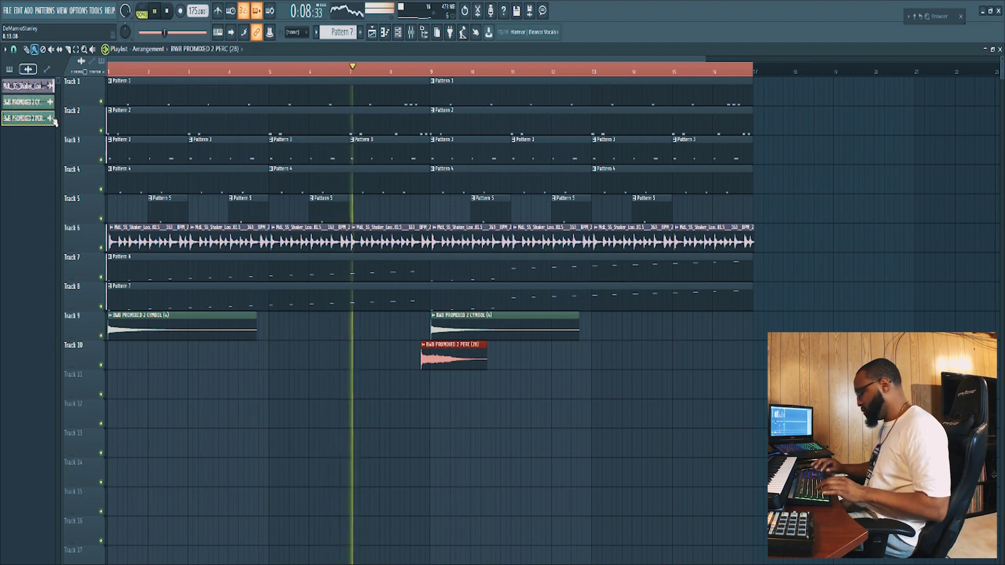
left_click(522, 441)
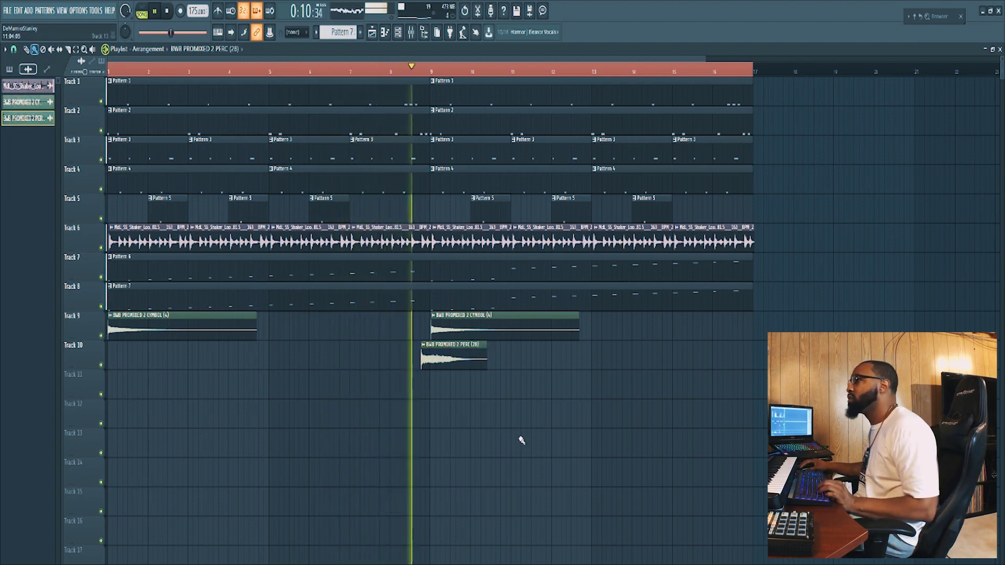
Lower the time-stretching pitch of the BWB PROMIXED 2 PERC (28) sample to +677 cents
double_click(456, 353)
left_click_drag(167, 165, 164, 168)
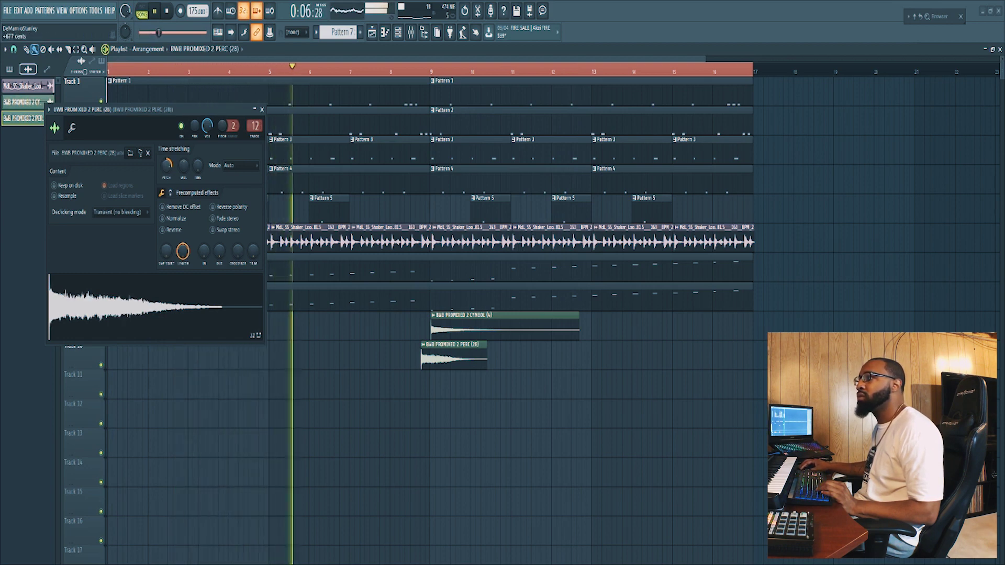
Fine-tune the time-stretching pitch of the BWB PROMIXED 2 PERC (28) sample, audition it and close its settings
left_click_drag(166, 166, 166, 165)
left_click(152, 298)
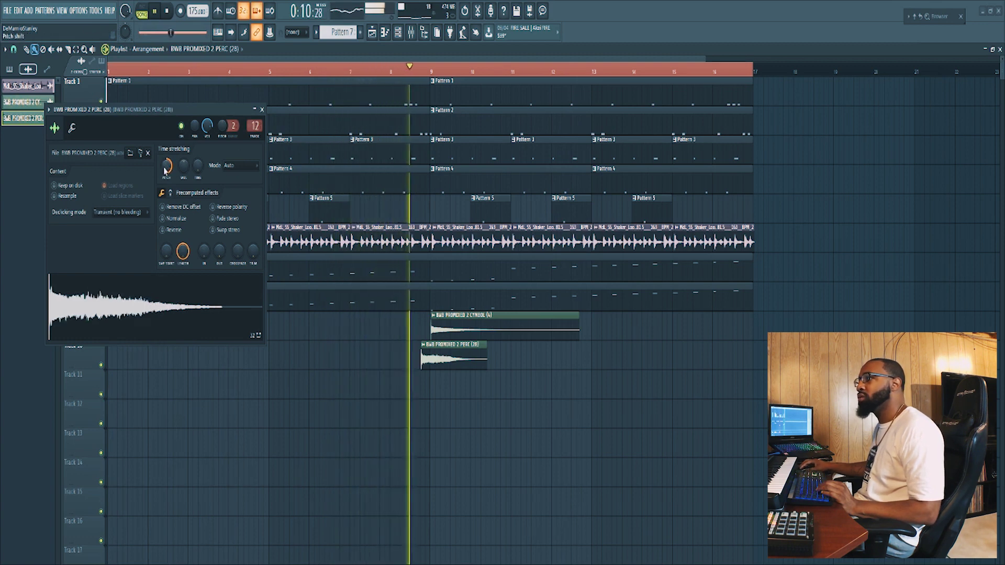
left_click(263, 110)
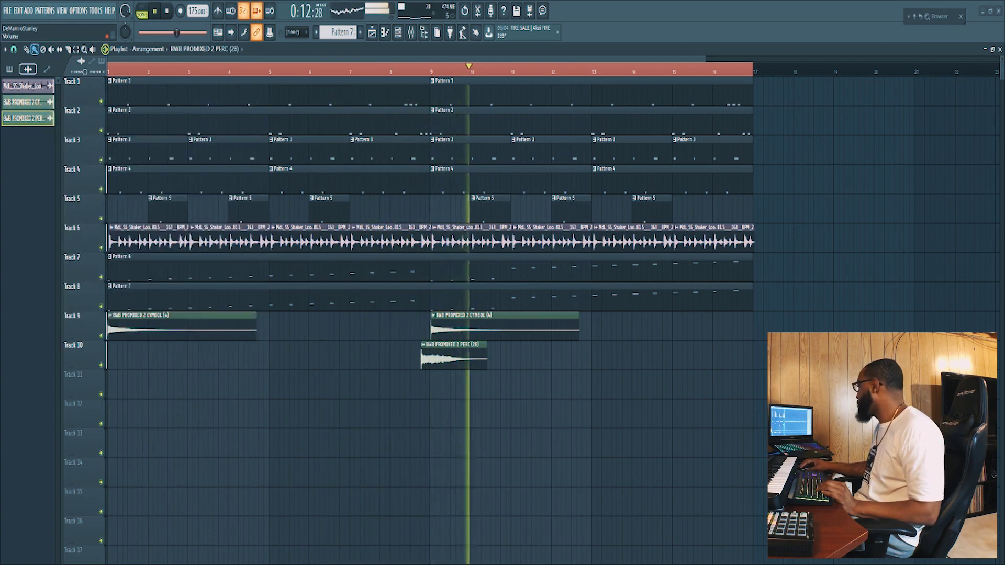
Restart song playback and set the percussion's Fruity Delay 2 time to 4 steps
key("space")
key("space")
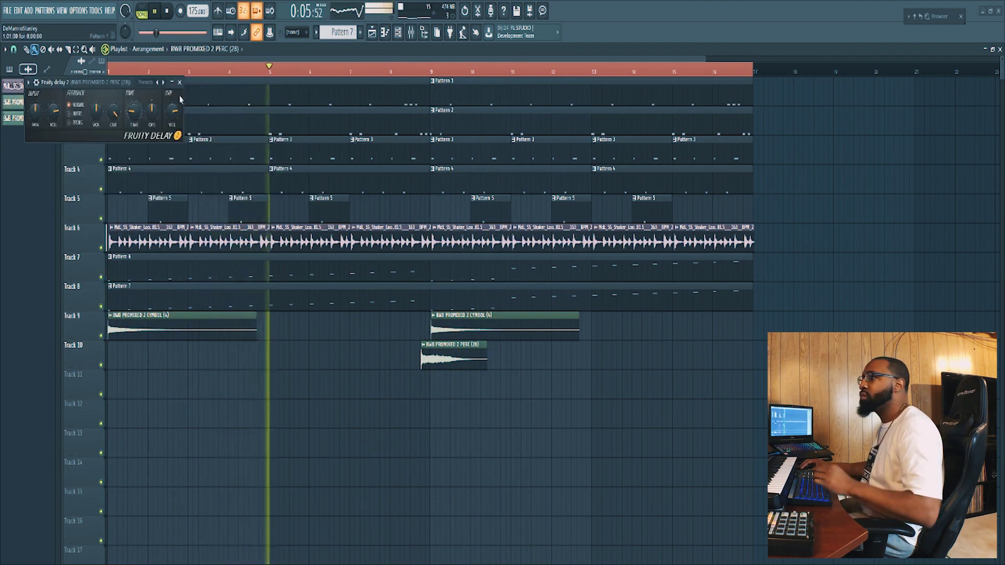
right_click(137, 110)
mouse_move(172, 125)
left_click(217, 165)
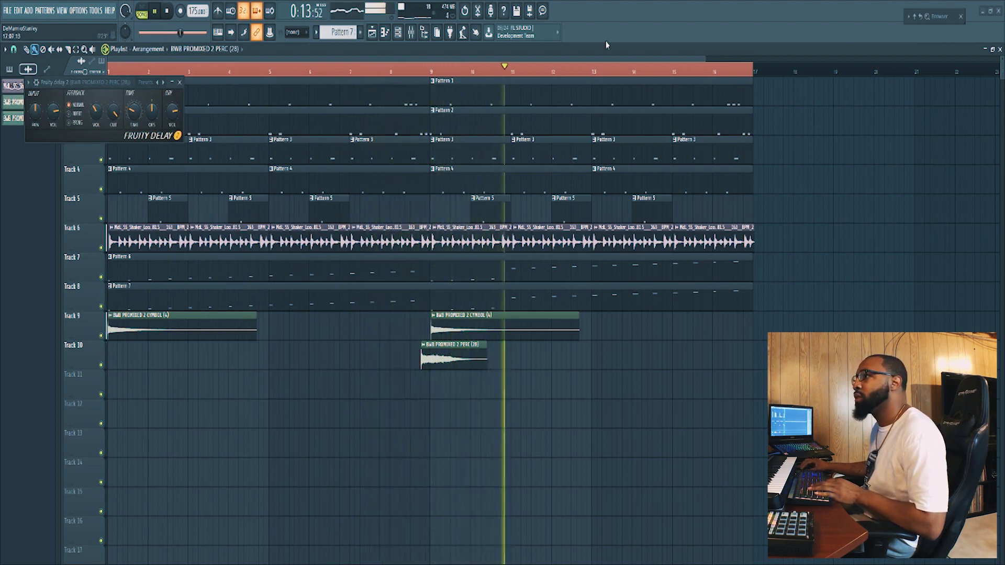
Set the percussion's Fruity Delay 2 time to 8 steps, switch its feedback to ping-pong mode and close the effect
right_click(135, 118)
mouse_move(173, 136)
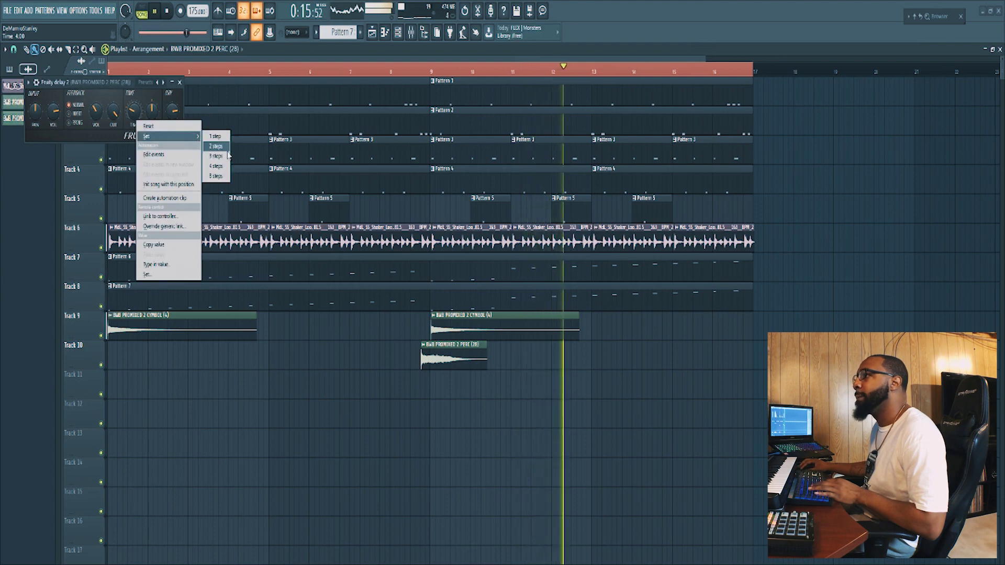
left_click(217, 176)
left_click(69, 123)
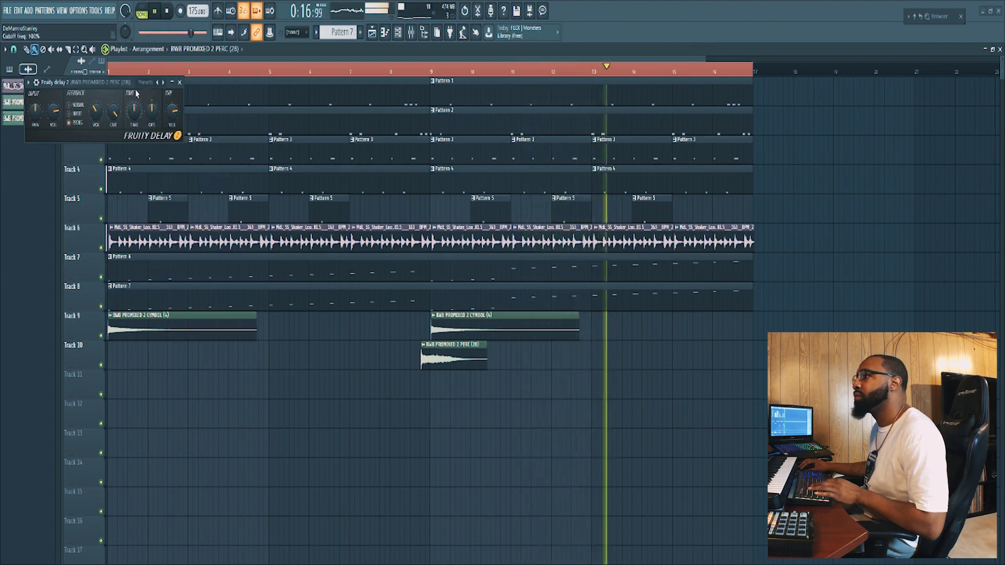
left_click(180, 82)
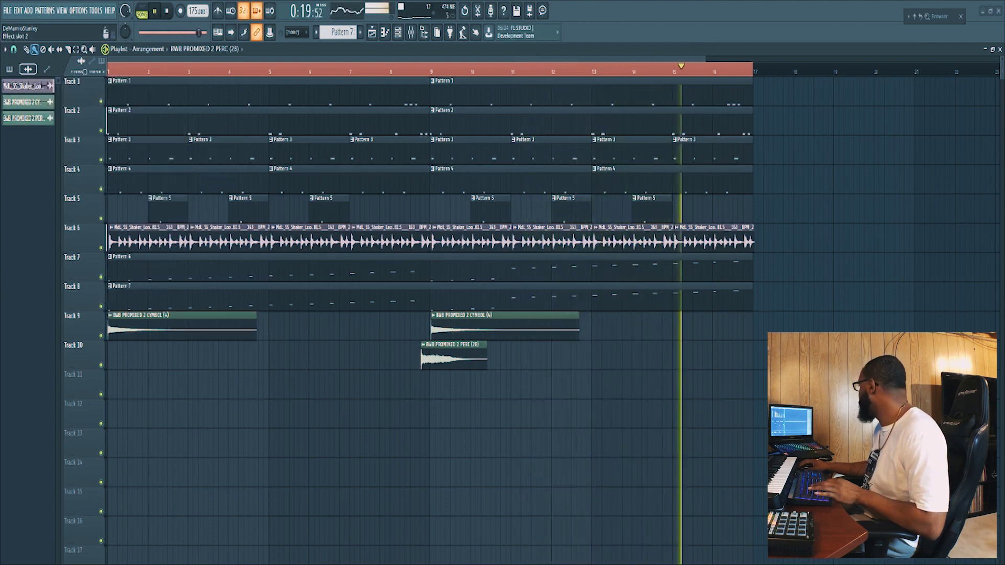